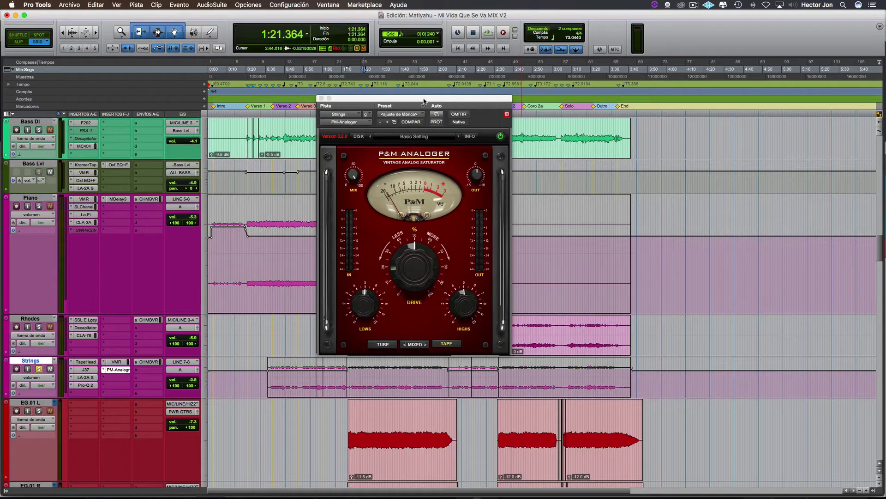
- Listen to the song section with the P&M Analoger bypassed on the Strings track, and re-enable the plug-in
left_click_drag(423, 101, 425, 102)
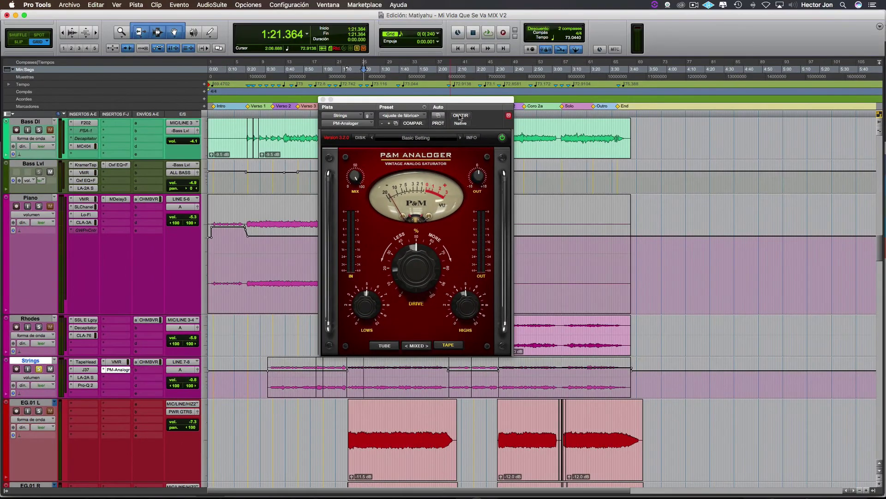
left_click(459, 116)
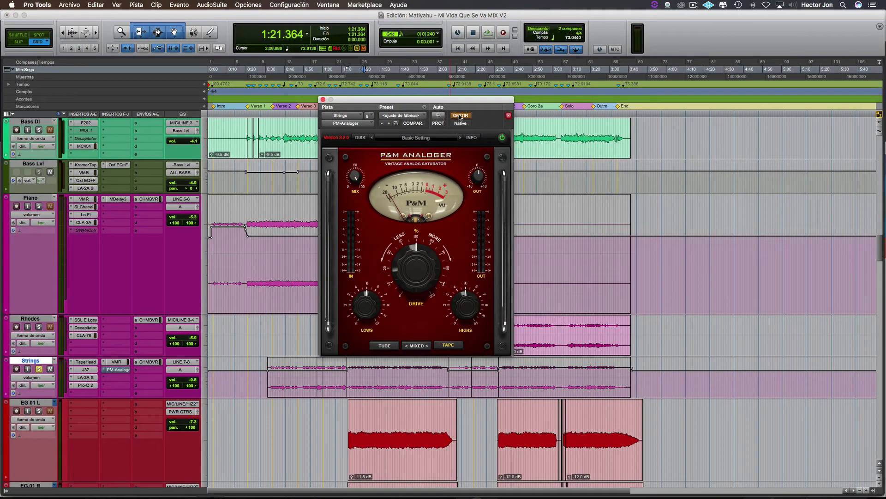
key("space")
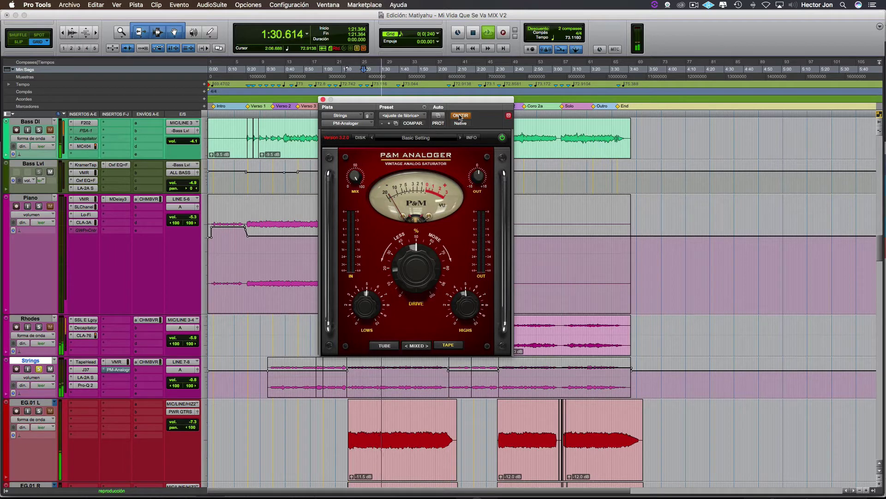
key("space")
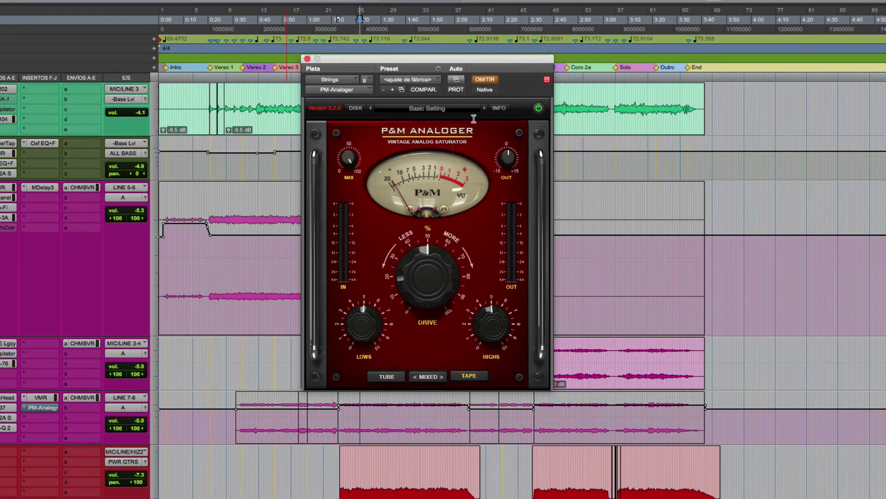
left_click(492, 81)
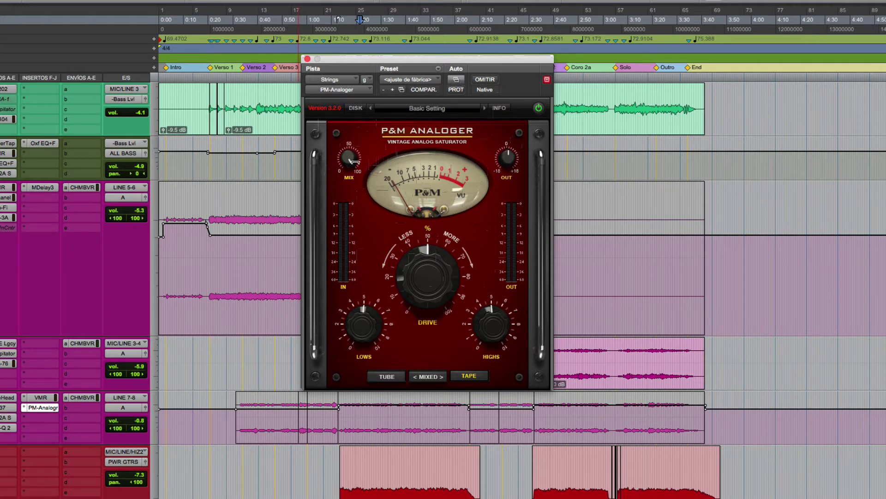
- Try the Tube and Mixed saturation types, check the original setting with Compare, and leave the saturator on Mixed
mouse_move(354, 162)
left_mouse_down()
mouse_move(347, 253)
mouse_move(348, 145)
mouse_move(351, 160)
left_mouse_up()
left_click(387, 376)
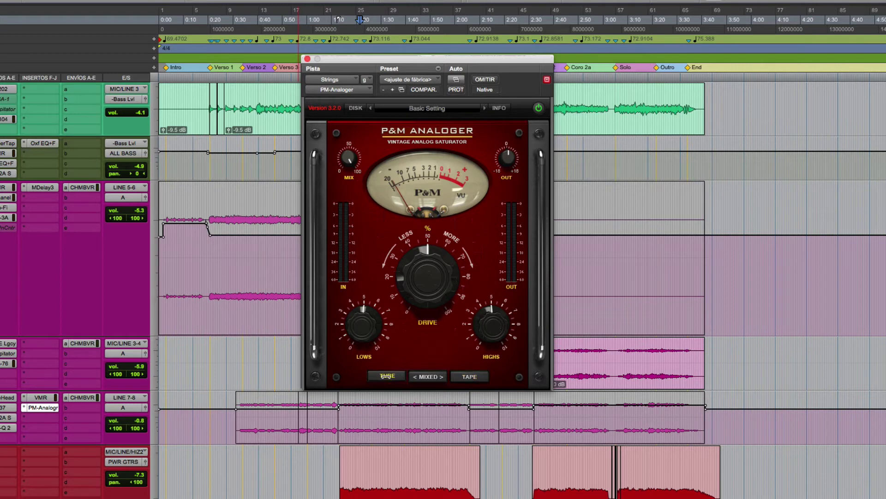
left_click(434, 376)
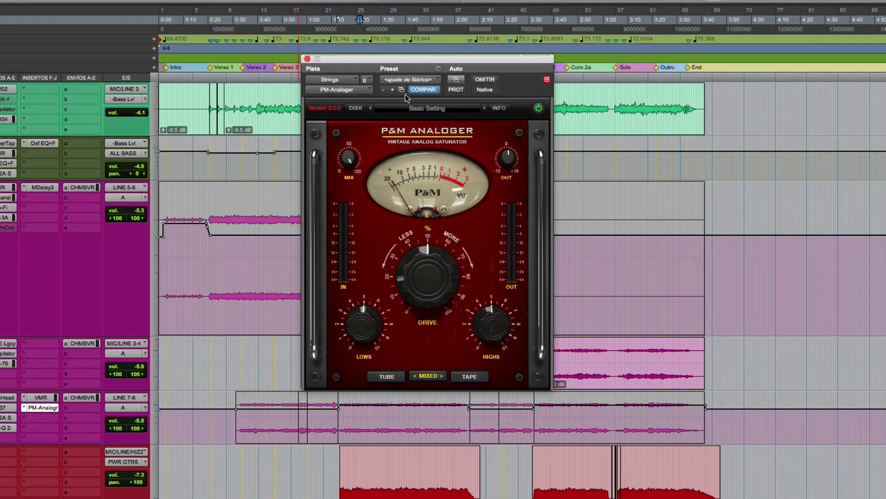
left_click(422, 89)
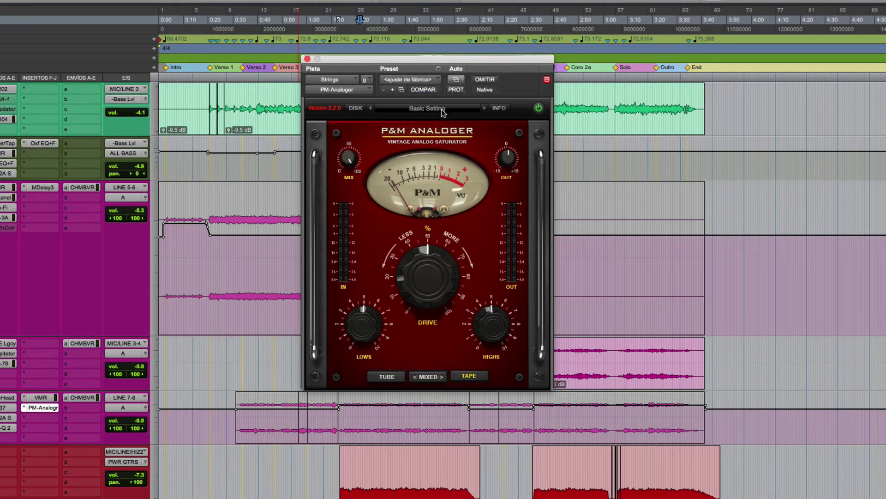
left_click(427, 378)
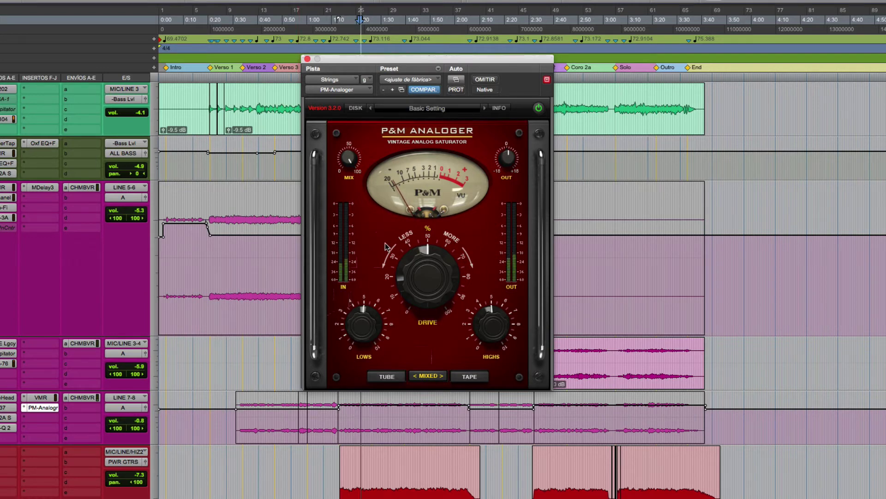
- Set Drive to about 70% and the output level to -5.94 dB, comparing the strings with and without the plug-in
left_click(485, 80)
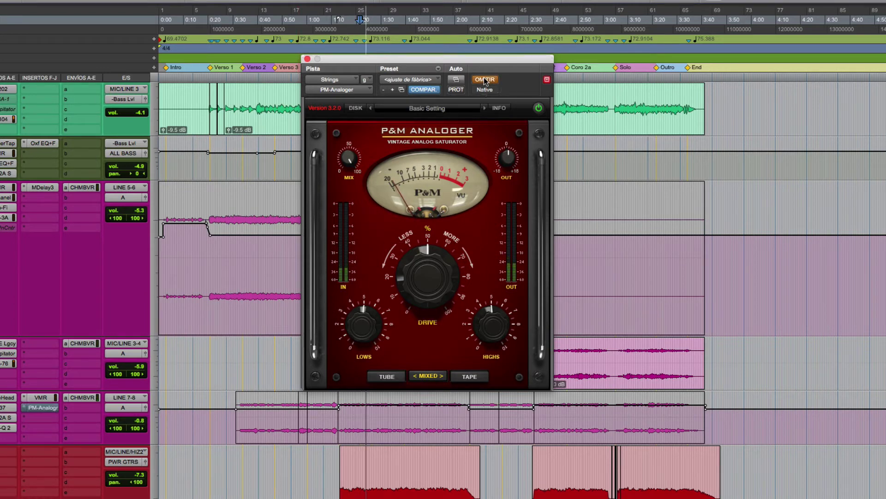
left_click(485, 80)
left_click_drag(500, 152, 511, 170)
left_click_drag(420, 286, 420, 269)
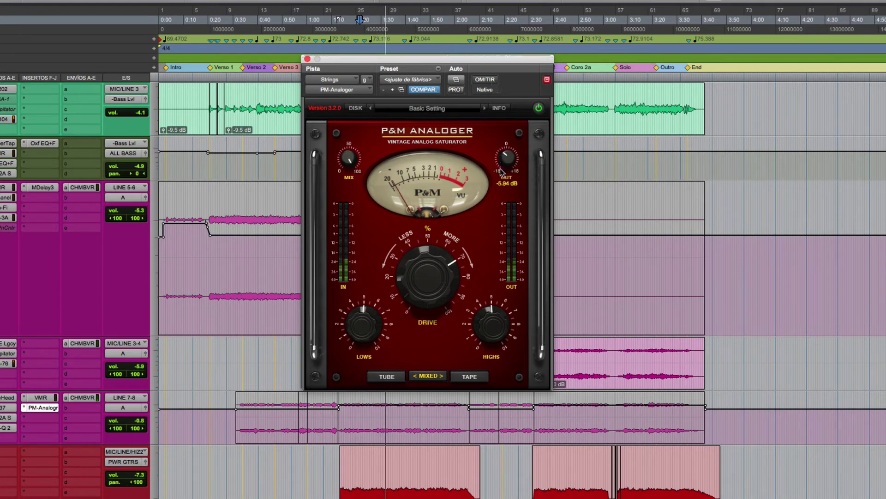
left_click(490, 80)
left_click(489, 81)
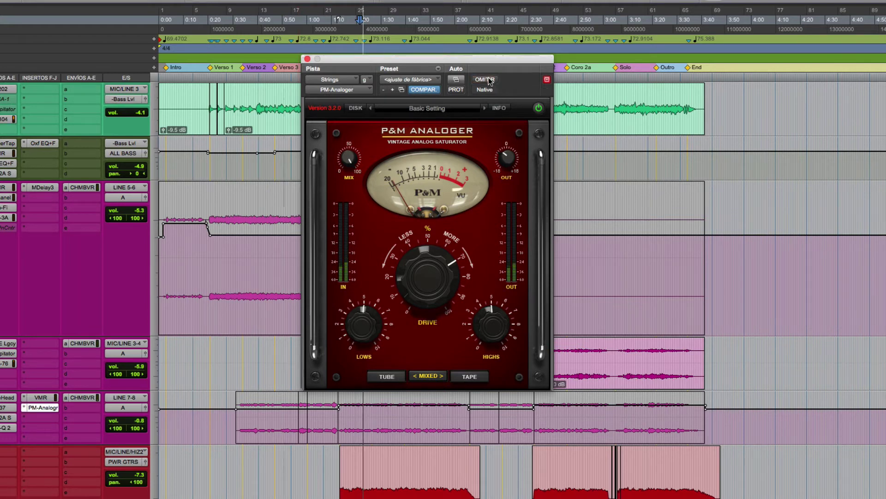
- Raise Lows to about 6 and cut Highs to about 0.20, comparing the result against the bypassed sound
left_click_drag(361, 342, 362, 325)
left_click_drag(494, 322, 491, 377)
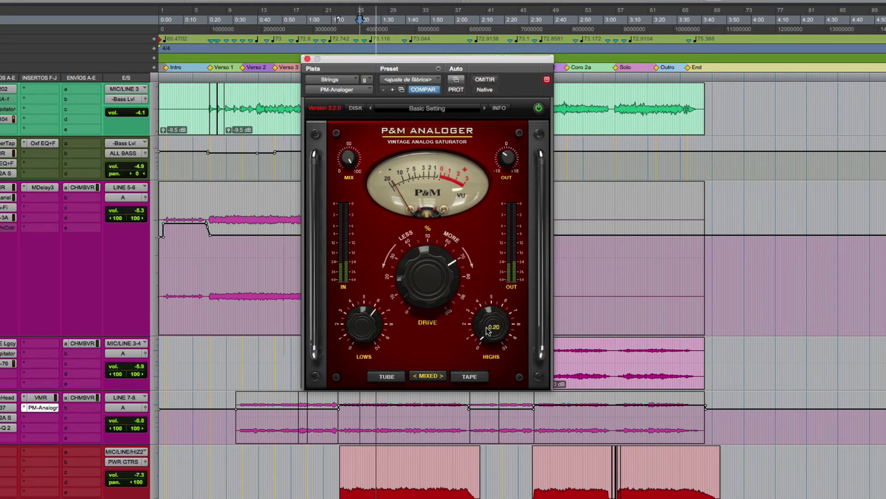
left_click(483, 80)
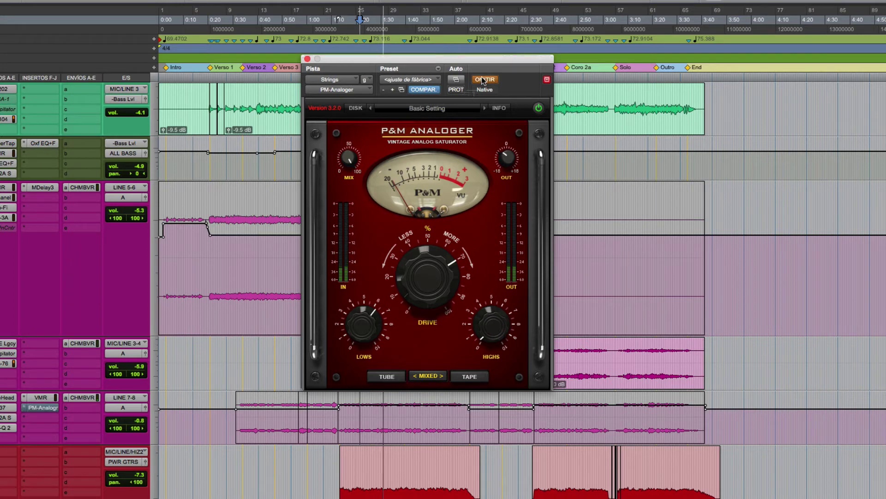
left_click(482, 80)
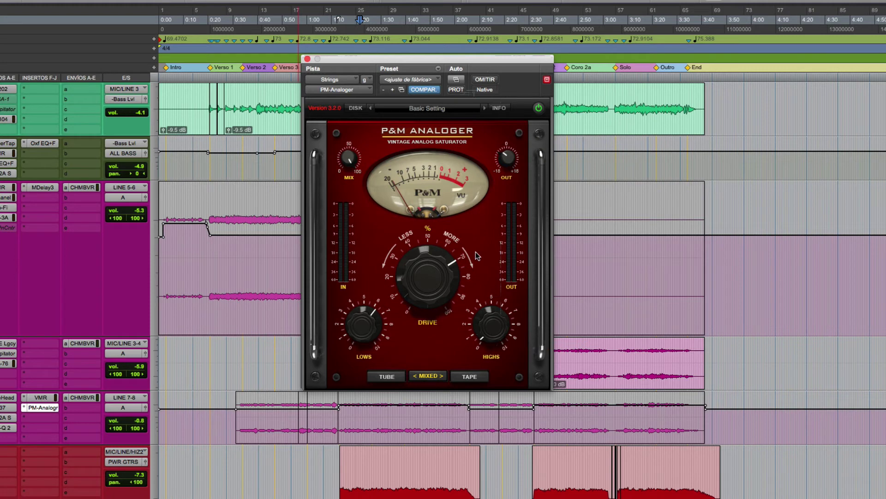
left_click(485, 80)
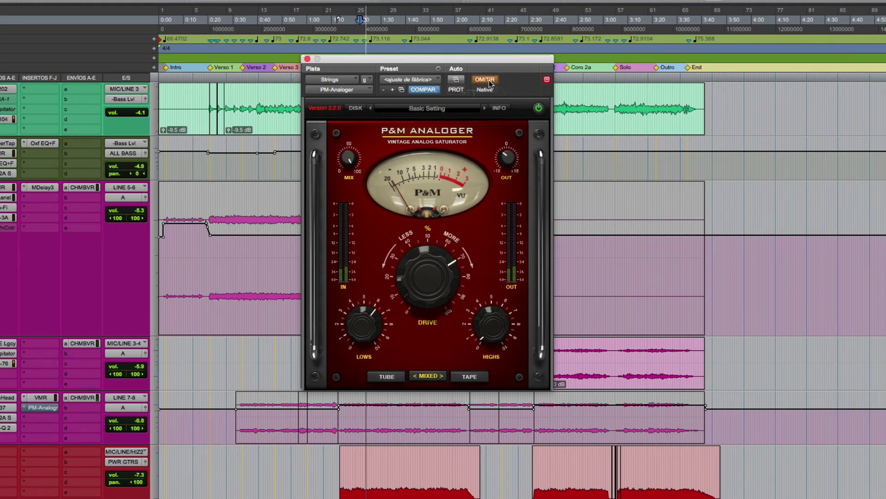
left_click(489, 81)
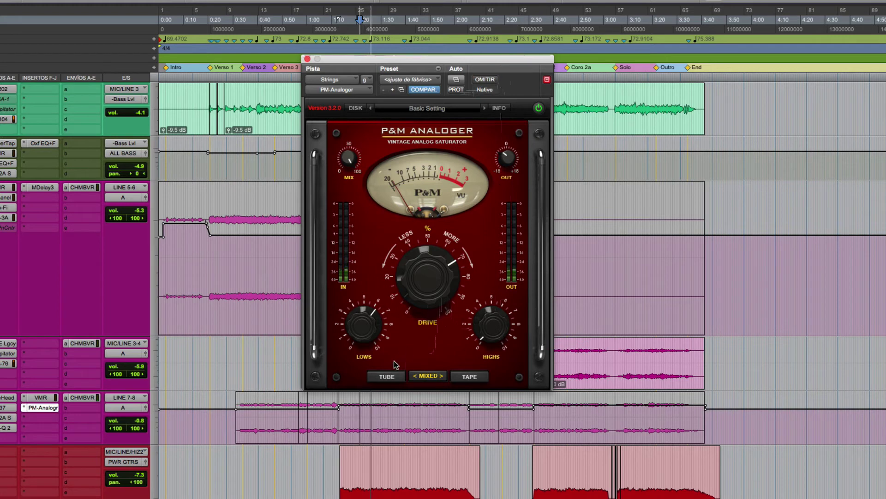
- Try Drive at about 80% and Lows at 0.00, and settle on about 75% Drive and about 3 for Lows
left_click_drag(414, 305, 419, 289)
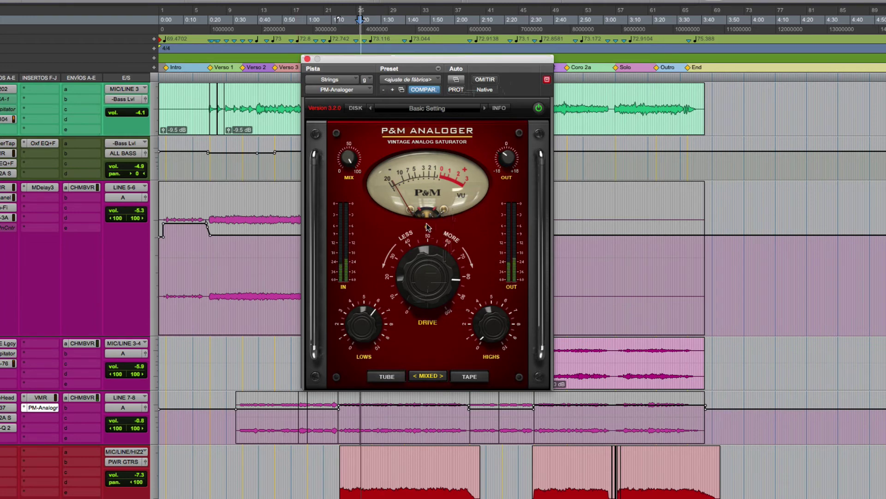
left_click_drag(367, 331, 367, 364)
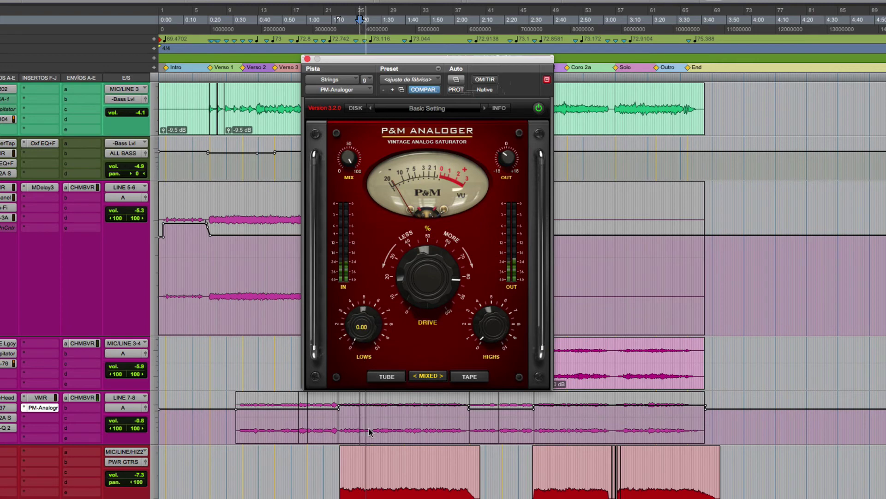
left_click_drag(368, 331, 368, 300)
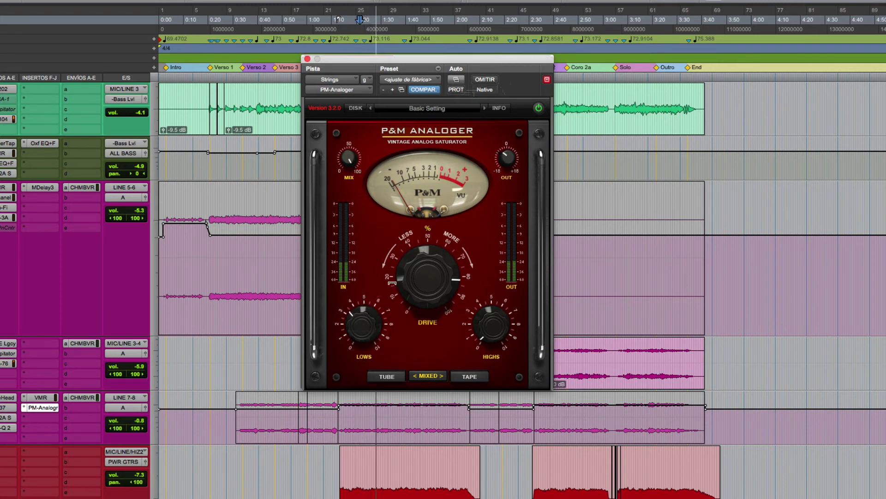
mouse_move(435, 273)
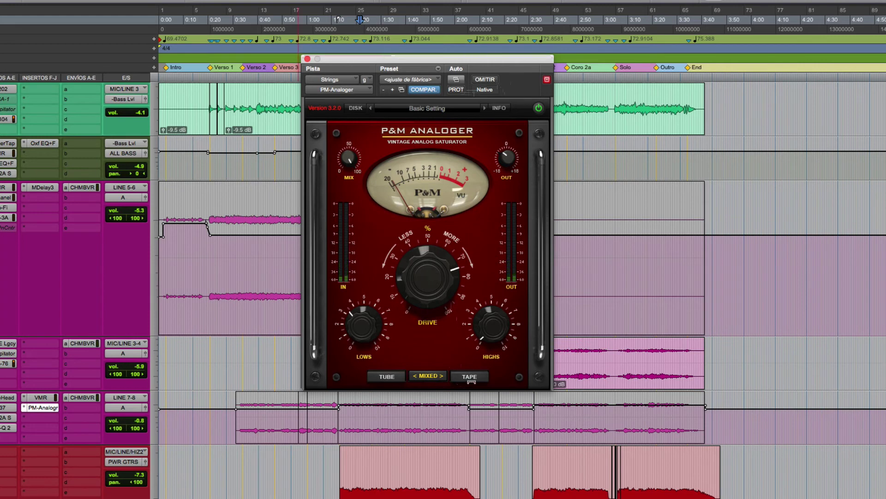
- Audition the Tape and Tube types against Mixed during playback, check Tape against bypass, and return to Mixed
left_click(469, 377)
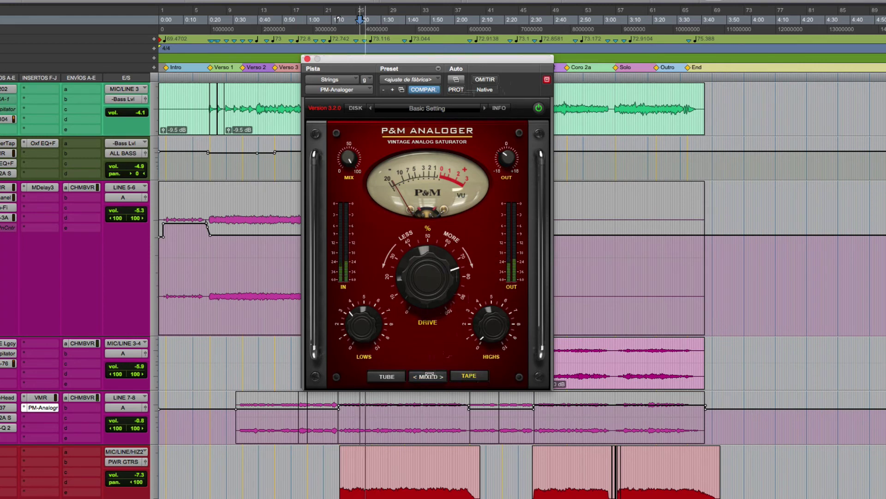
left_click(481, 81)
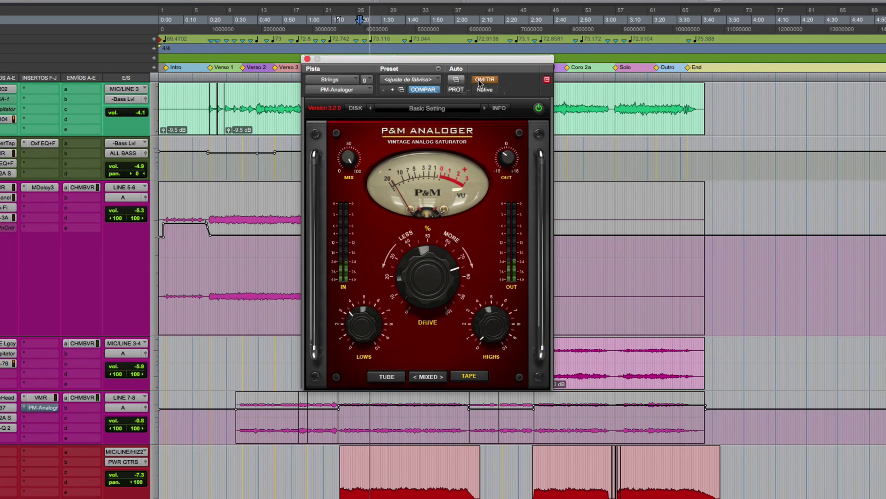
left_click(480, 81)
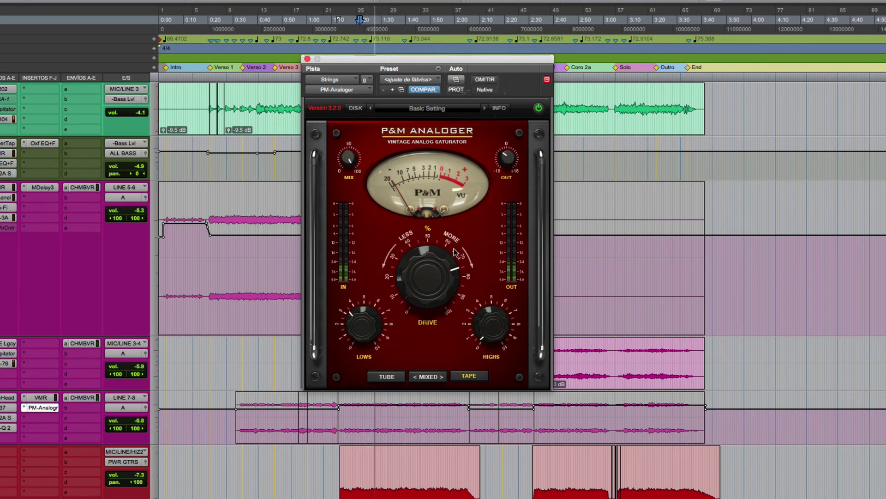
left_click(387, 376)
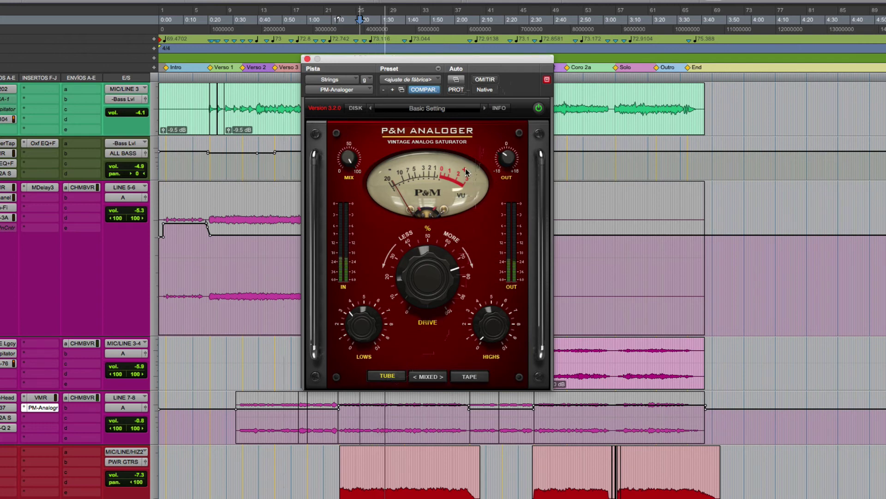
left_click(428, 377)
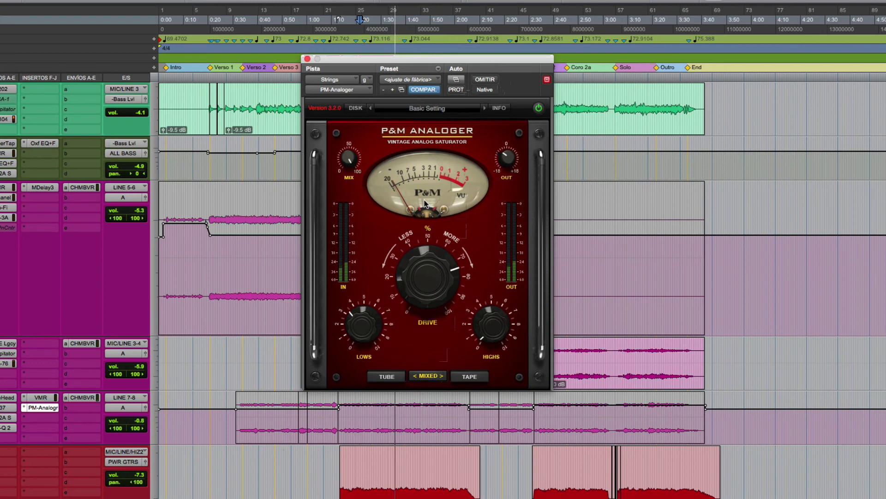
key("space")
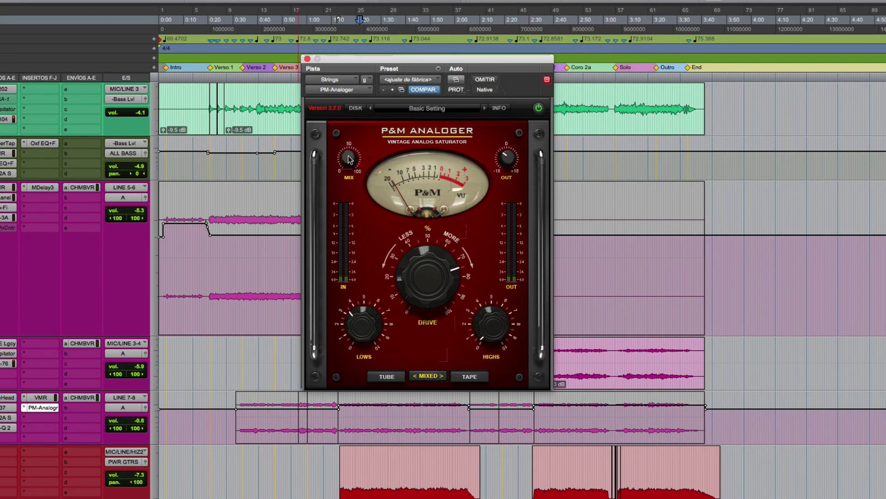
- Lower Mix to about 50% and raise Drive to about 90%, comparing the blend against the bypassed sound
left_click_drag(348, 160, 350, 218)
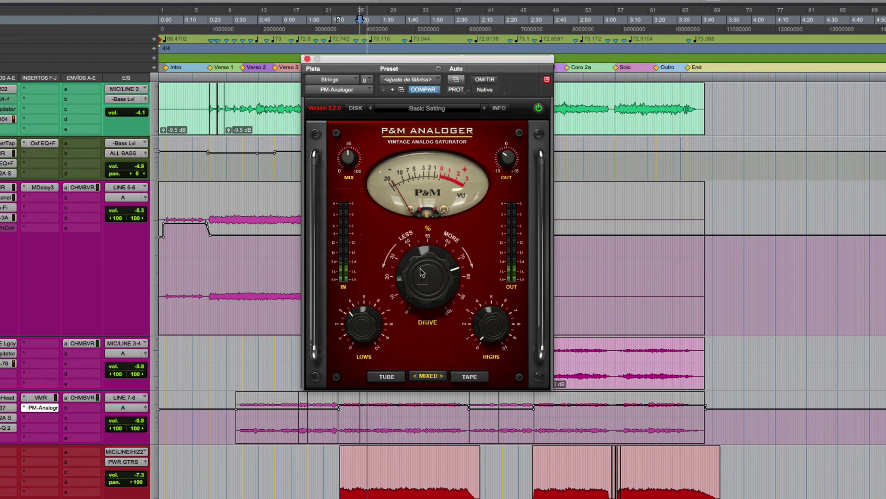
left_click_drag(433, 285, 436, 270)
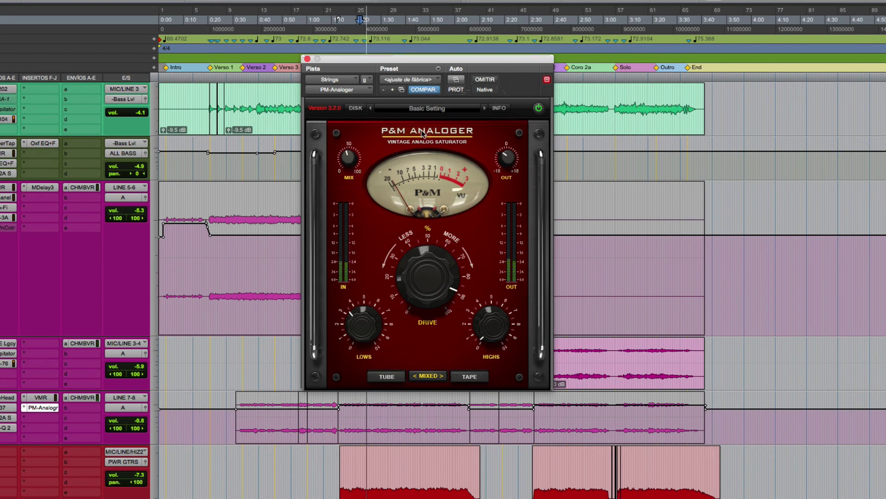
left_click(493, 80)
left_click(493, 80)
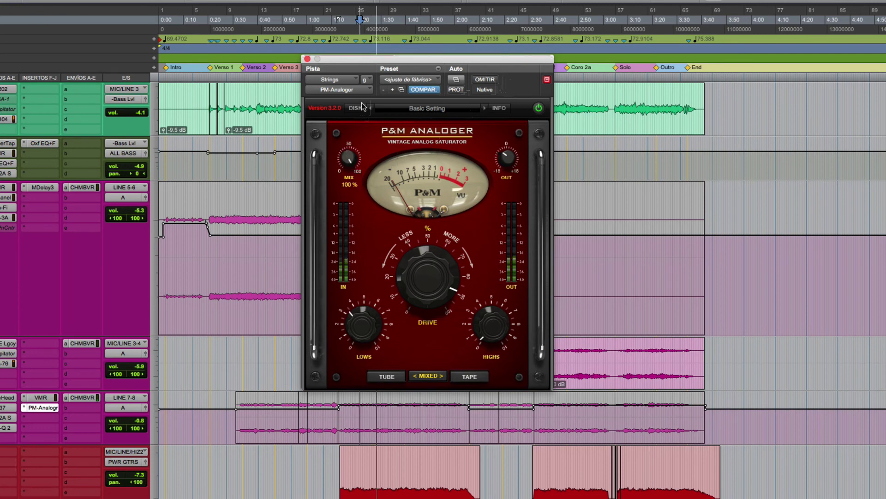
- Audition the saturation at 100% Mix, and set Mix to 58%
scroll(359, 151, "down", 8)
left_click_drag(359, 148, 356, 162)
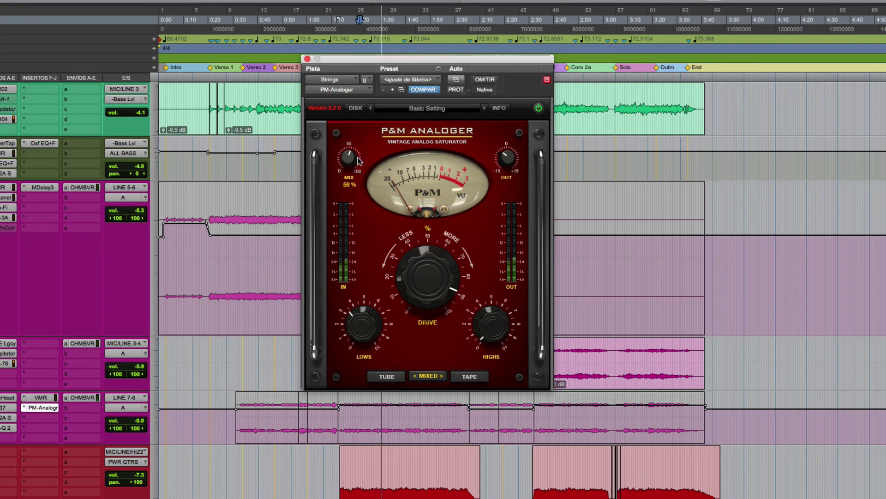